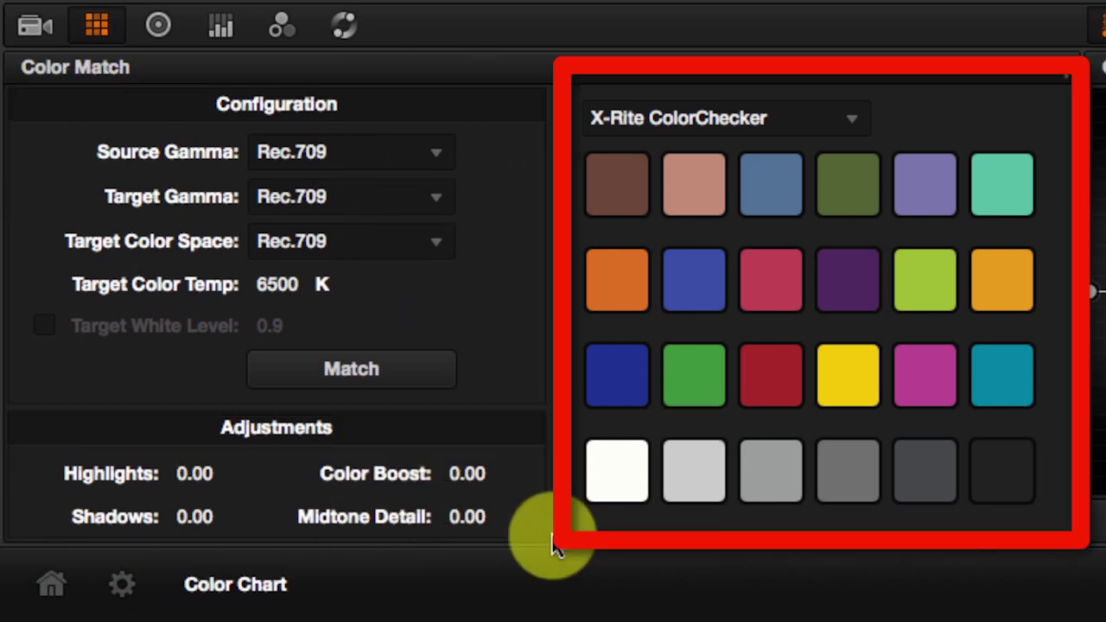
Try the SpyderCheckr and SMPTE OneShot chart types, then settle on X-Rite ColorChecker
click(823, 138)
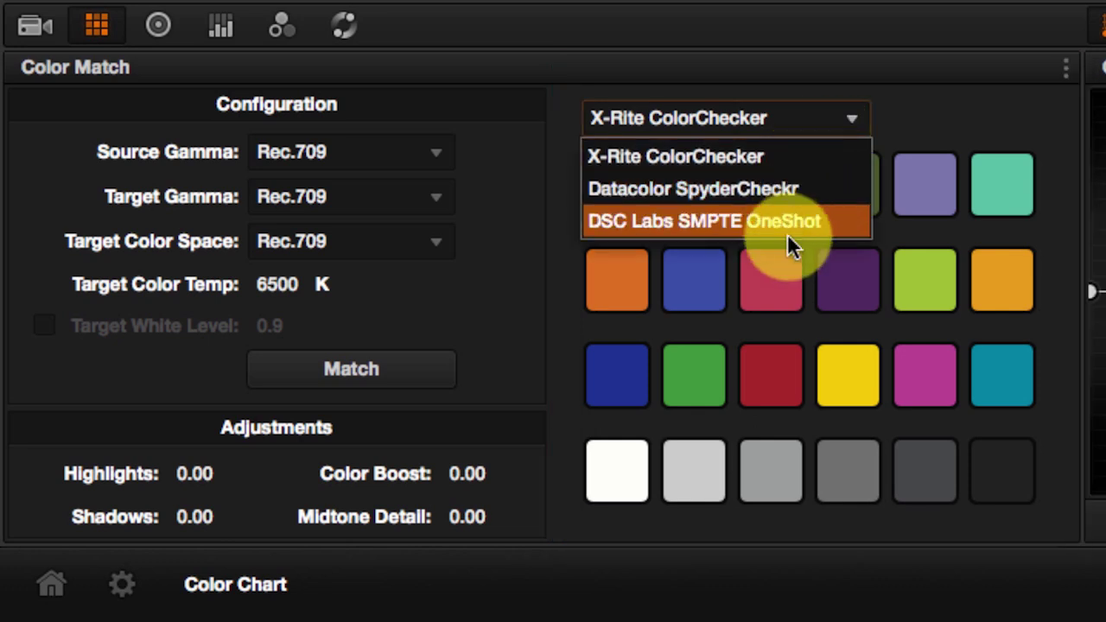
click(905, 60)
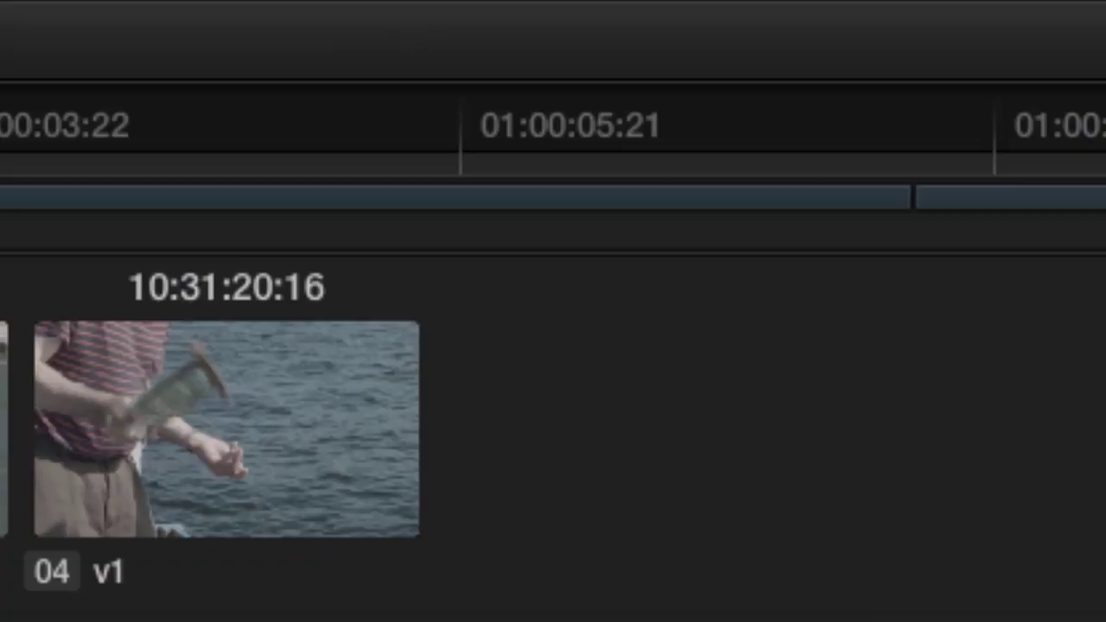
click(605, 198)
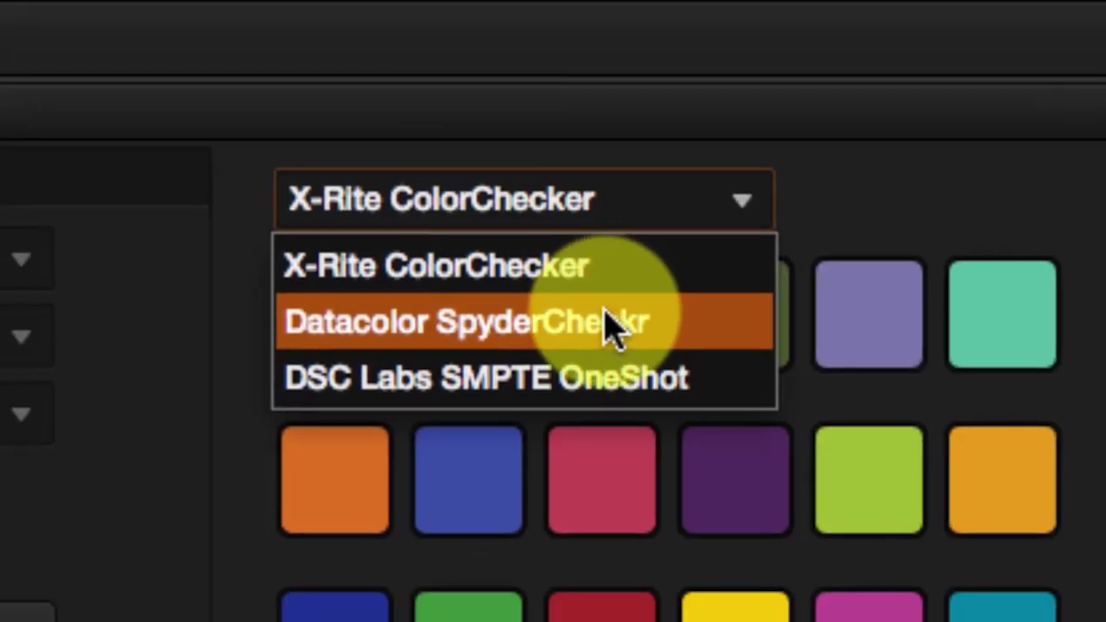
click(610, 321)
click(605, 220)
click(635, 378)
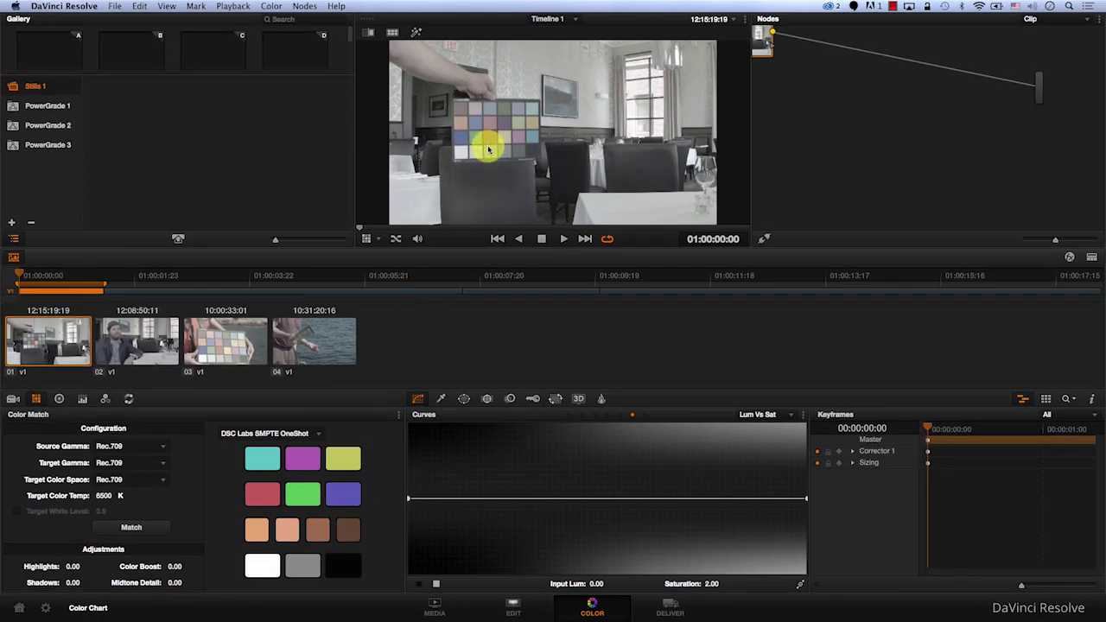
click(297, 433)
click(293, 462)
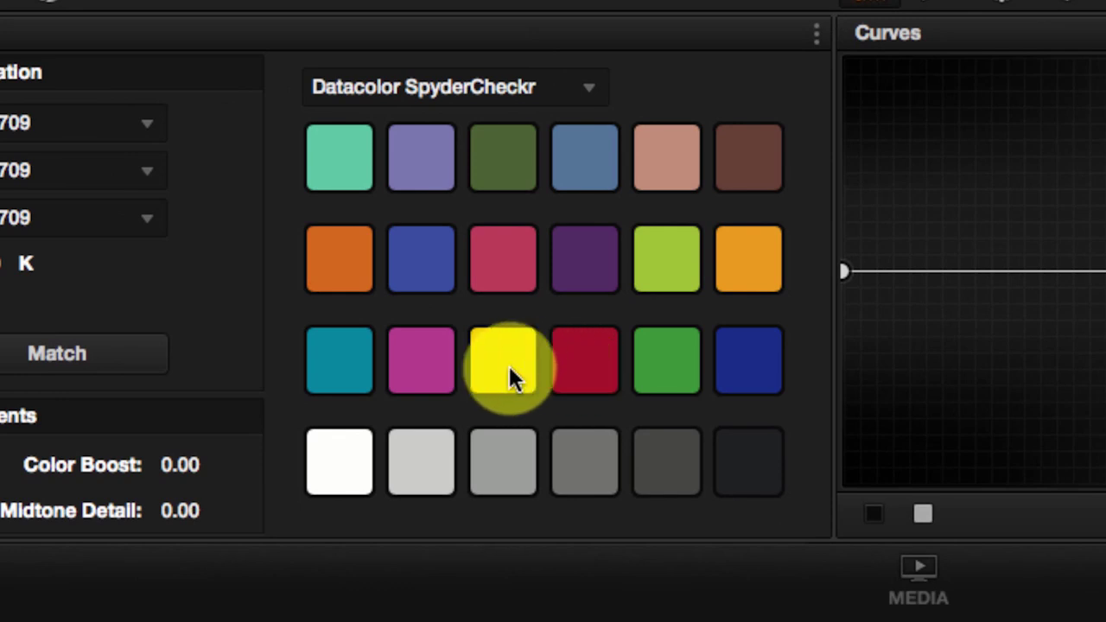
click(458, 86)
click(467, 121)
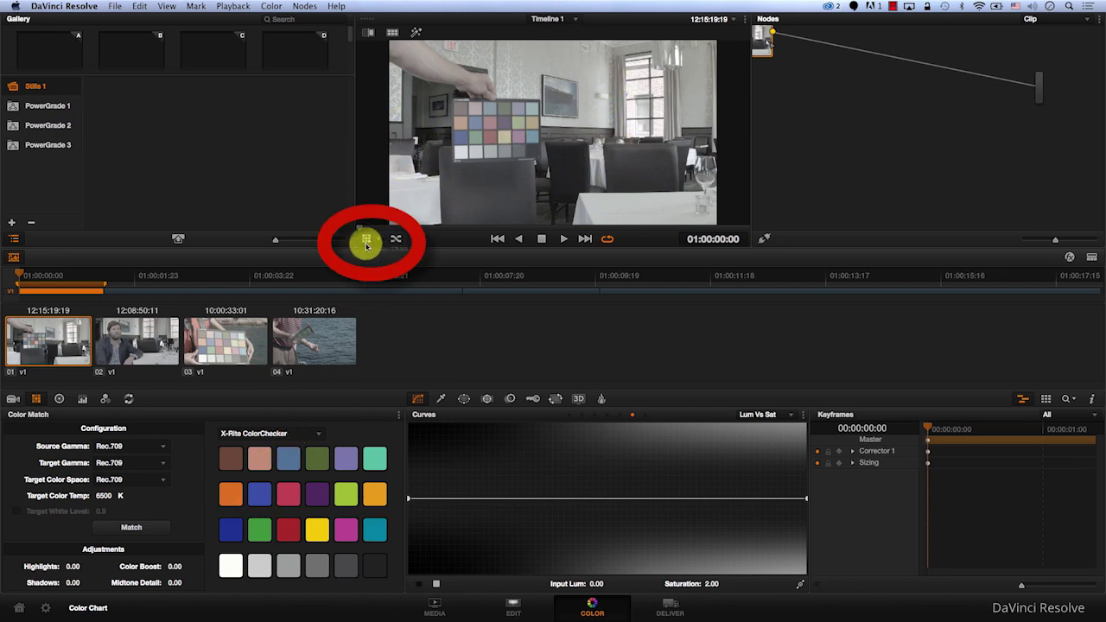
Show the Color Chart overlay and fit its four corners onto the held-up ColorChecker
click(367, 239)
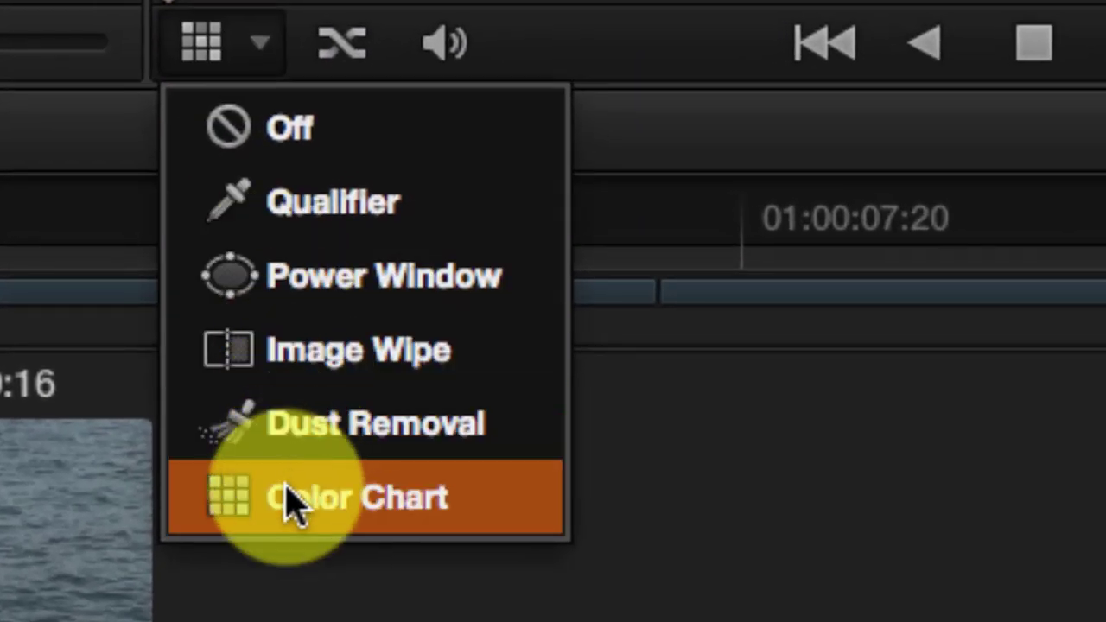
click(289, 498)
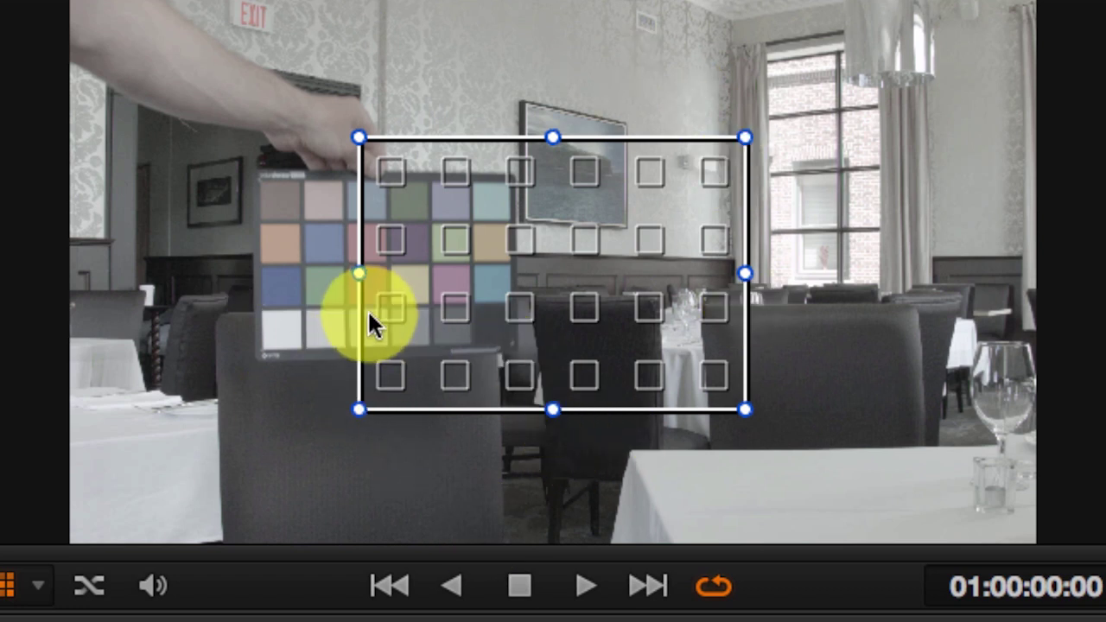
drag(359, 409, 260, 354)
drag(745, 408, 494, 354)
drag(745, 137, 518, 178)
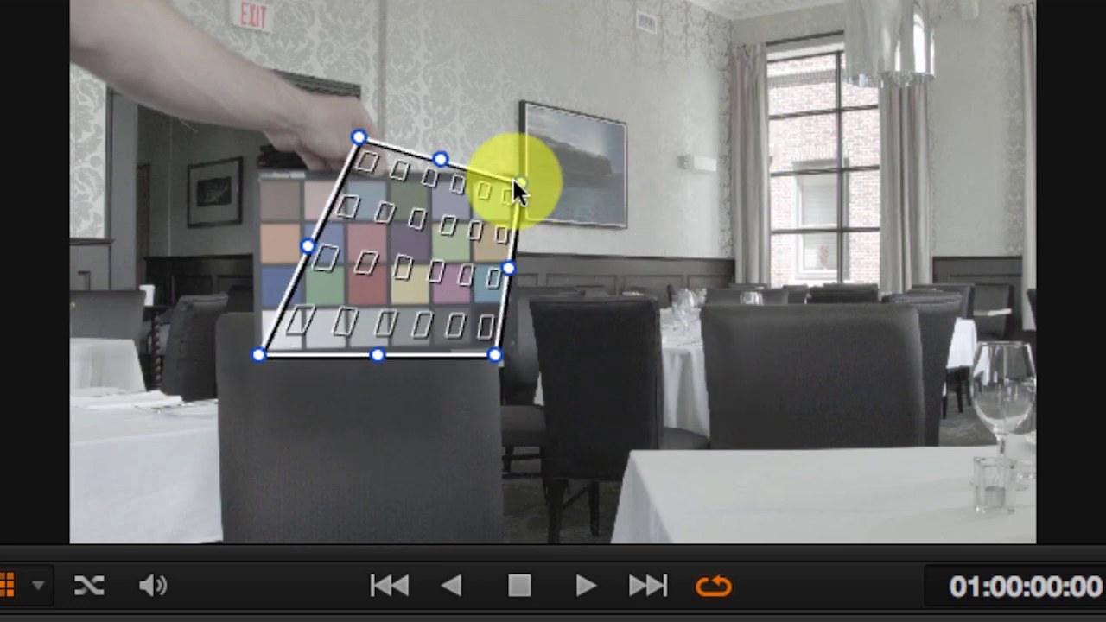
drag(358, 141, 264, 177)
drag(257, 363, 264, 351)
drag(525, 178, 510, 177)
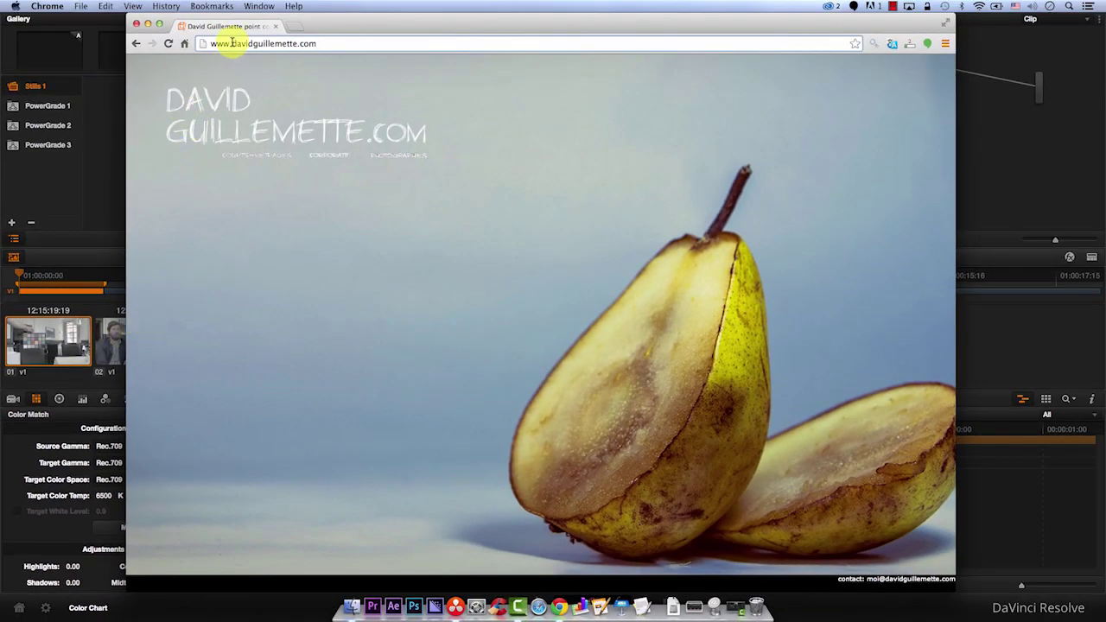
Bring the DaVinci Resolve window in front of Chrome
click(108, 186)
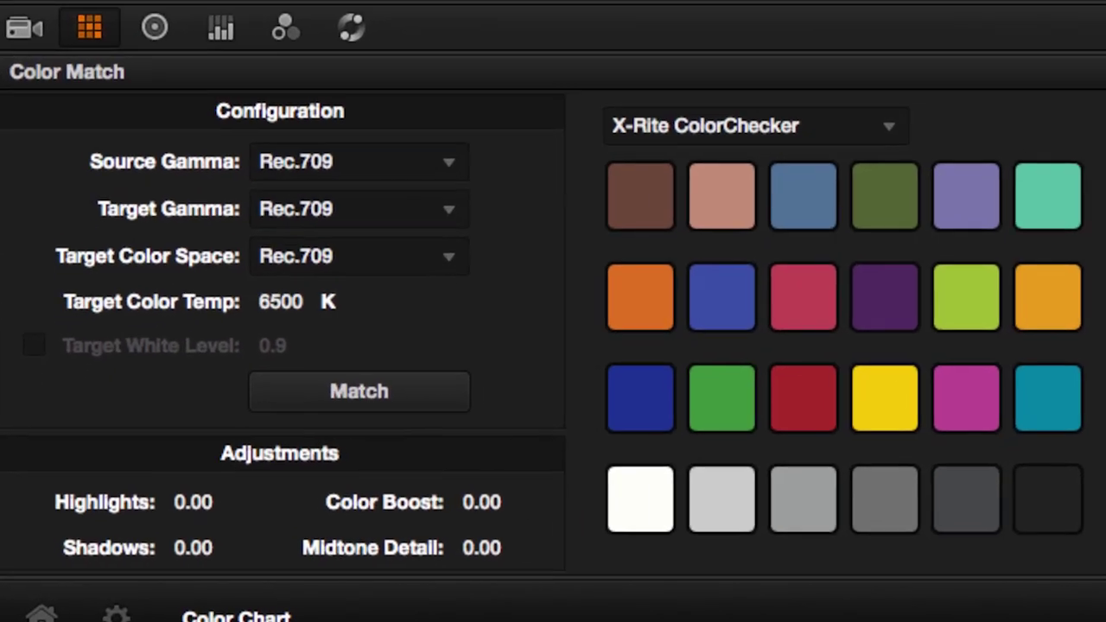
Set Source Gamma to BMDFilm, leaving Target Gamma and Color Space at Rec.709
click(278, 145)
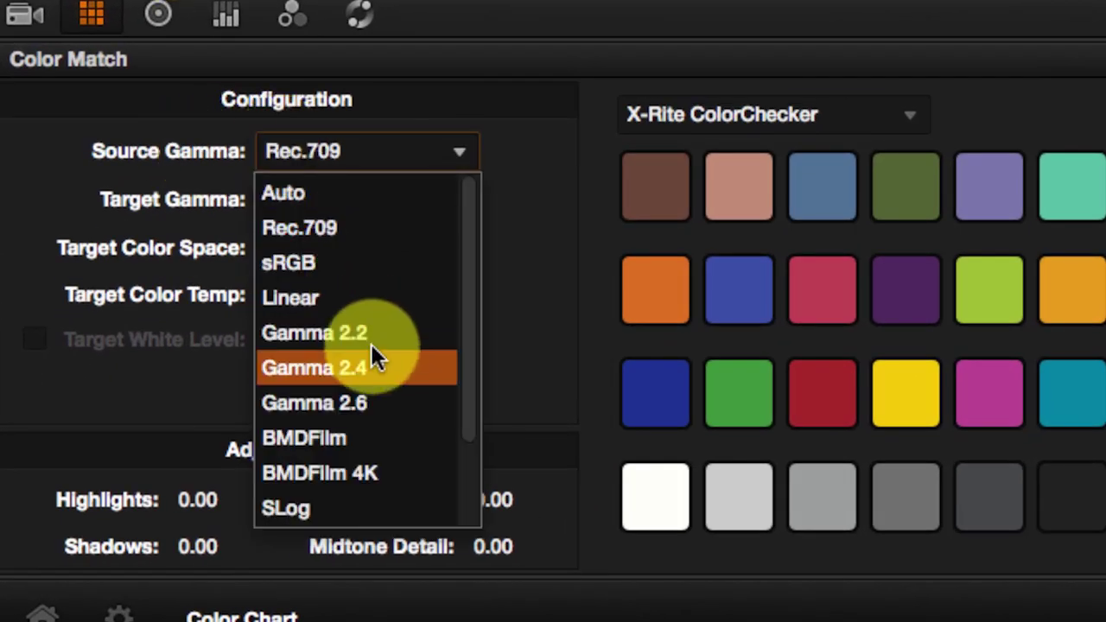
click(360, 441)
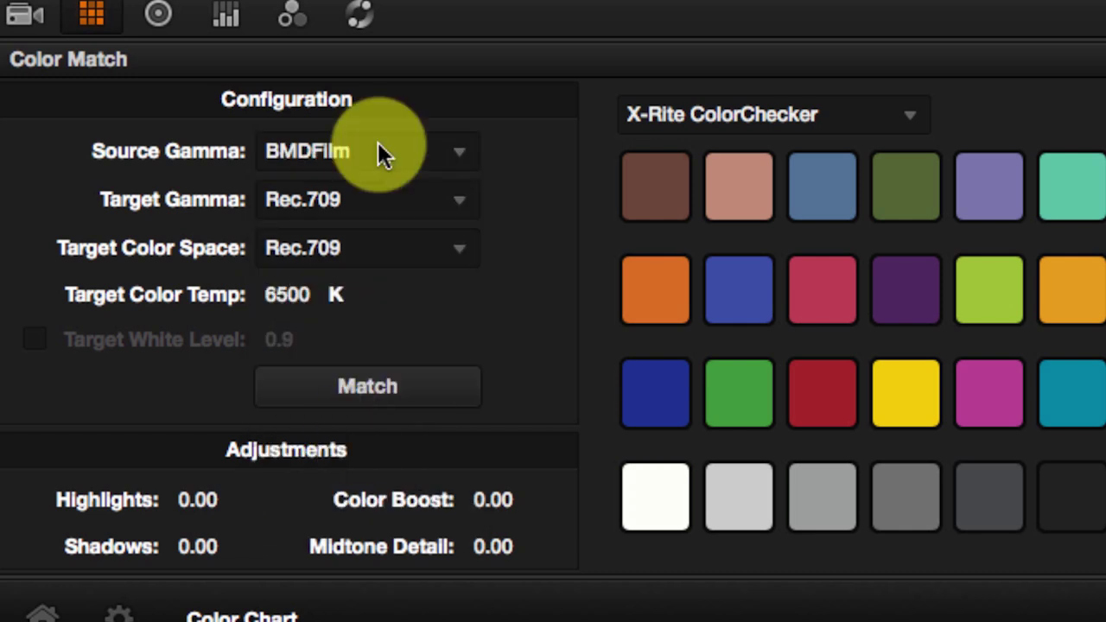
click(331, 150)
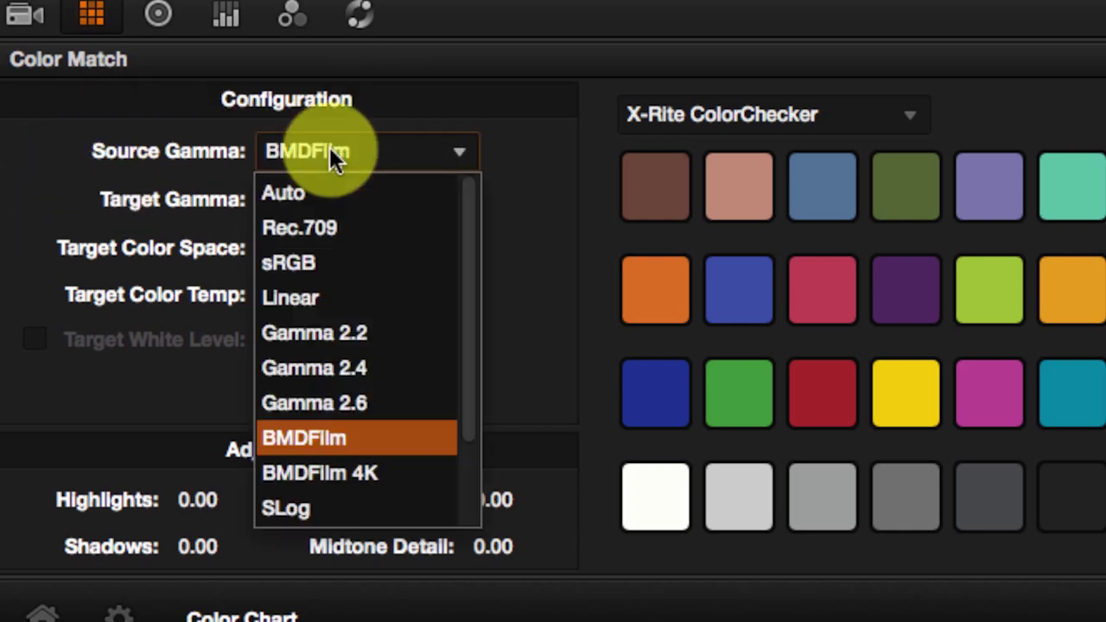
click(367, 191)
click(379, 154)
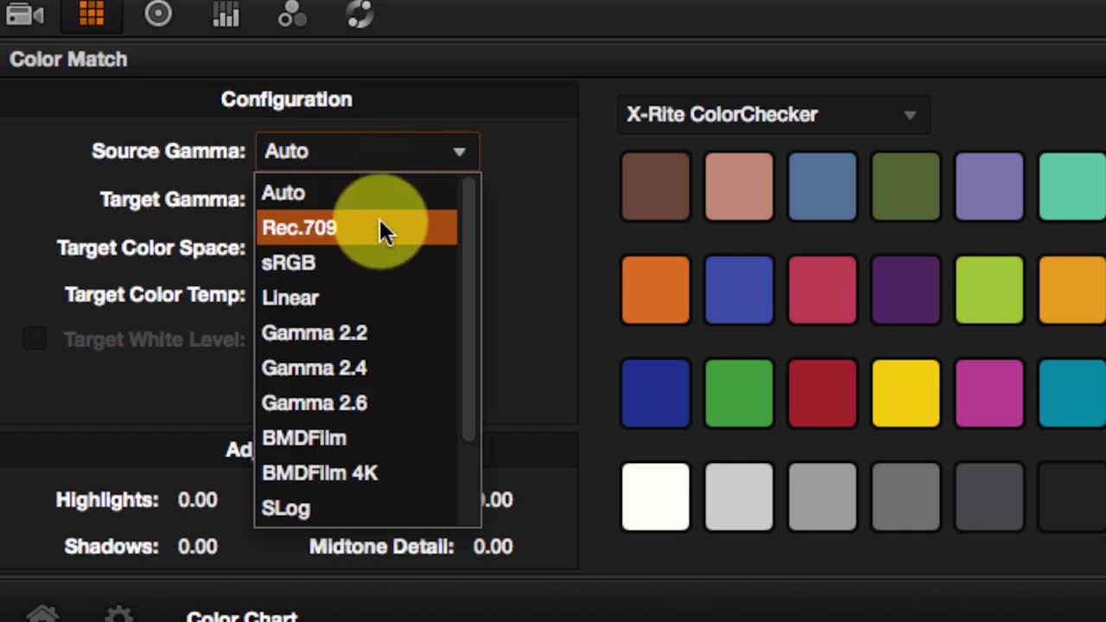
click(385, 438)
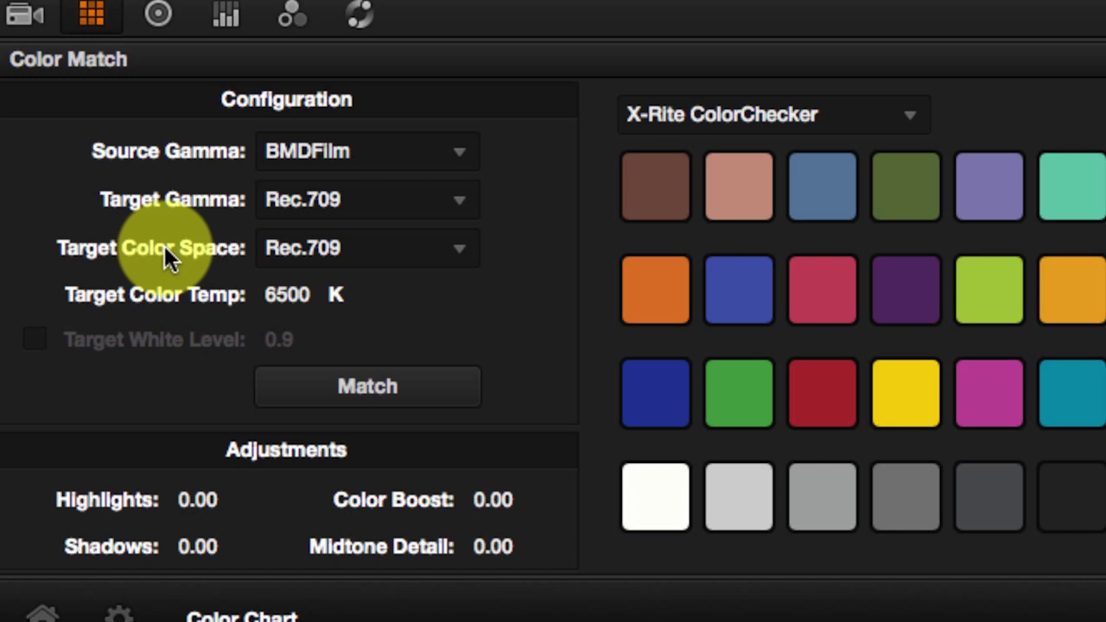
click(397, 206)
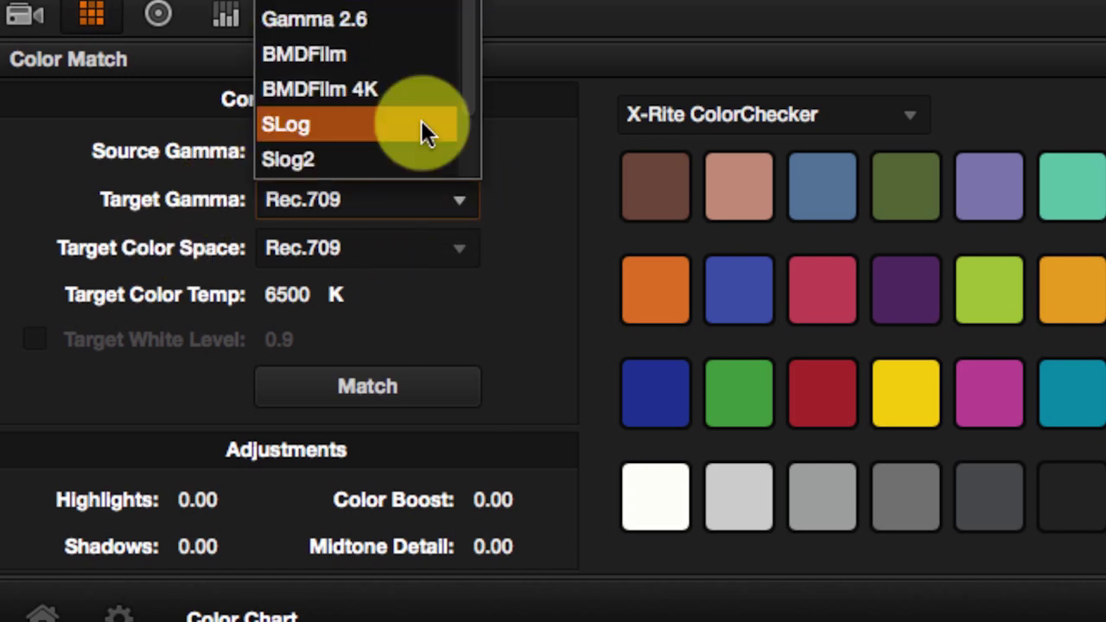
scroll(424, 129, down, 2)
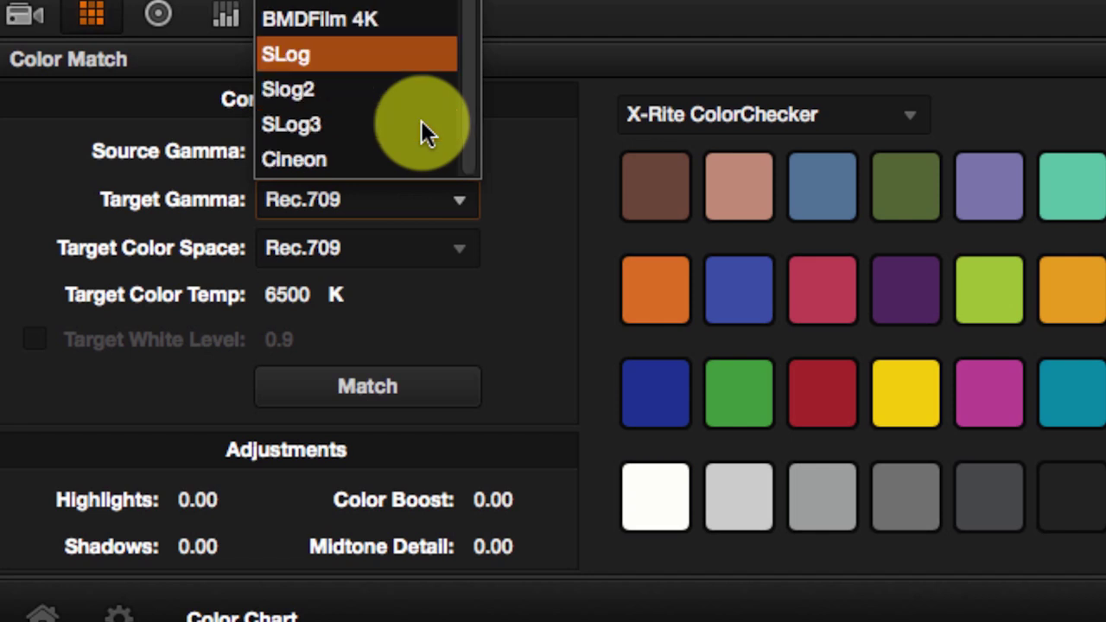
click(451, 226)
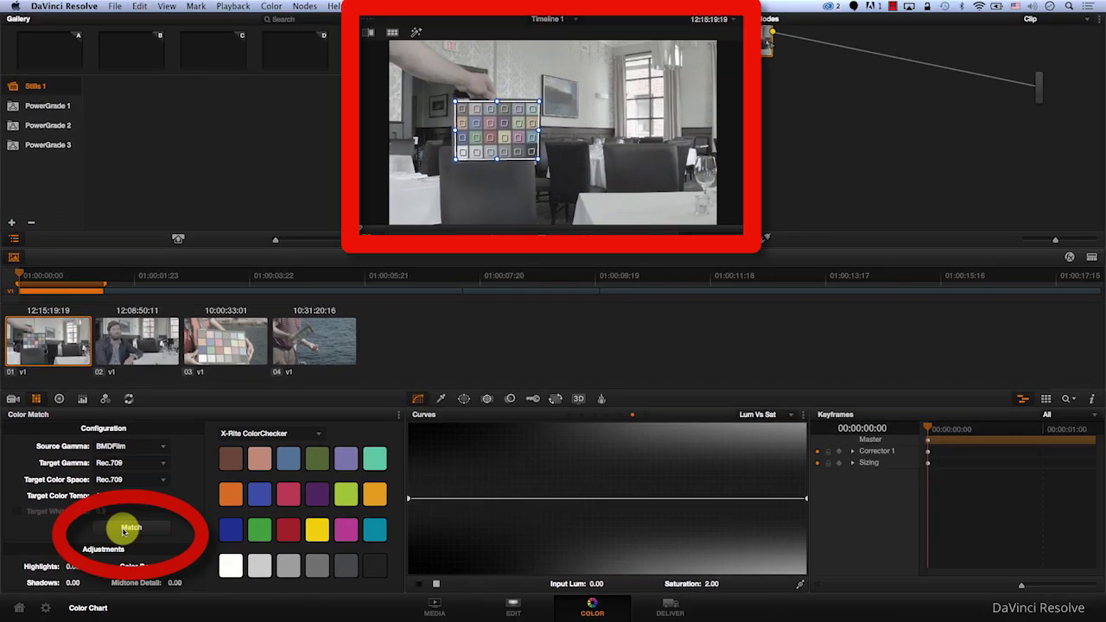
Run Match to correct the restaurant chart clip against the ColorChecker
click(123, 530)
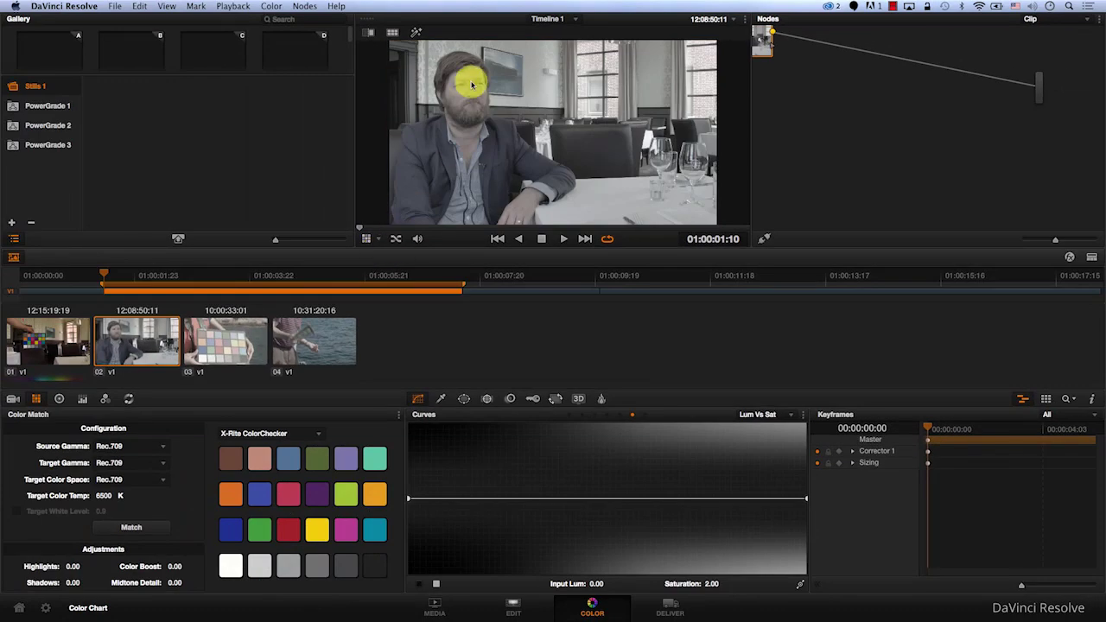
click(311, 343)
click(131, 349)
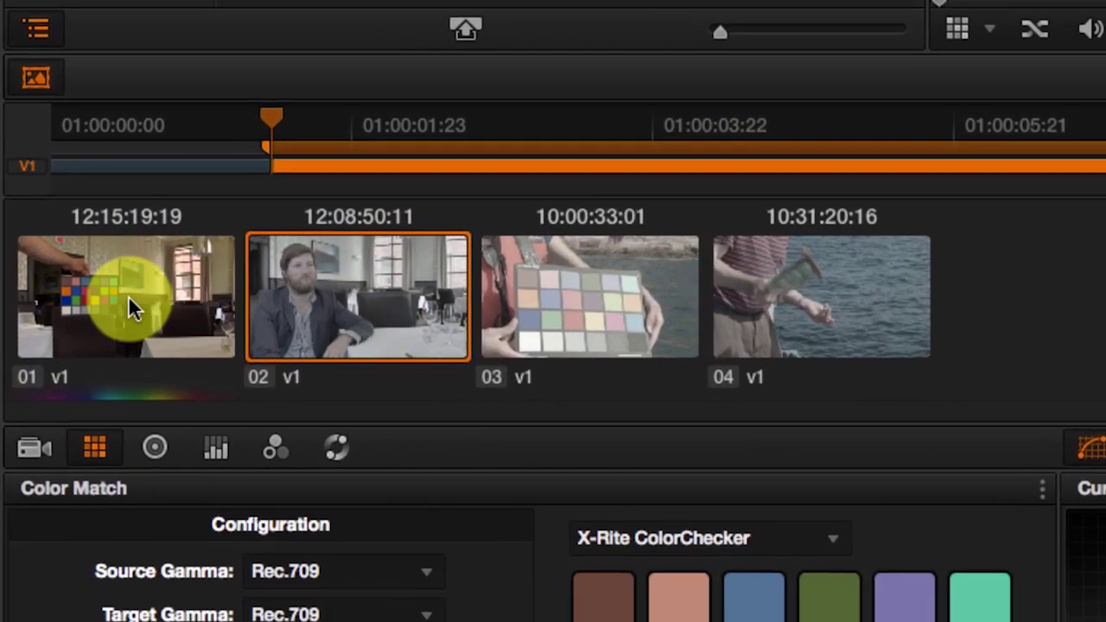
click(49, 342)
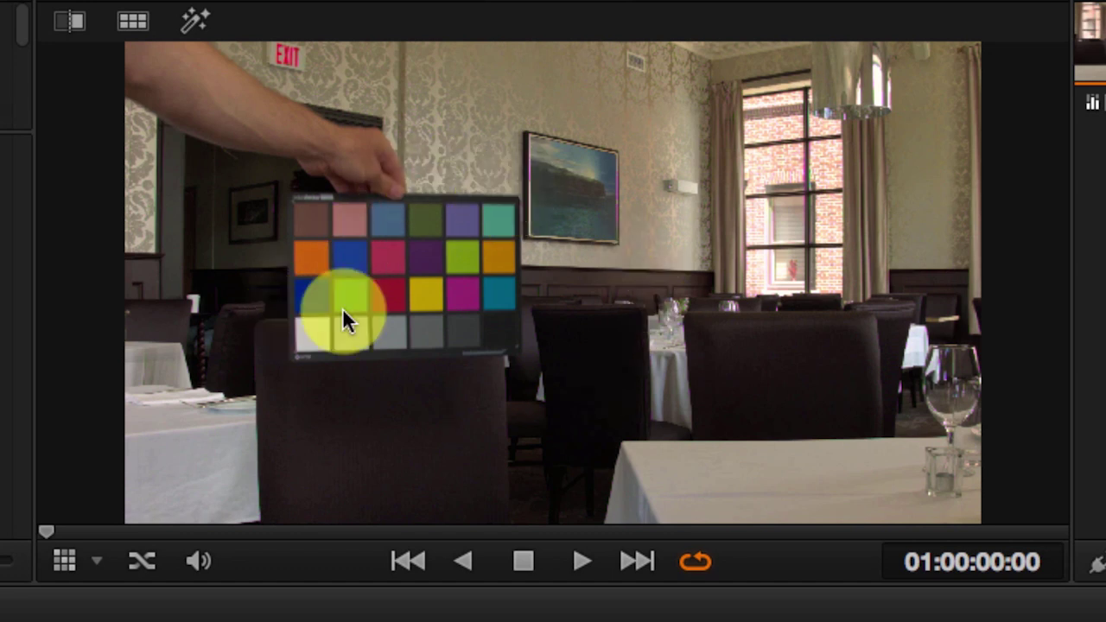
key(Down)
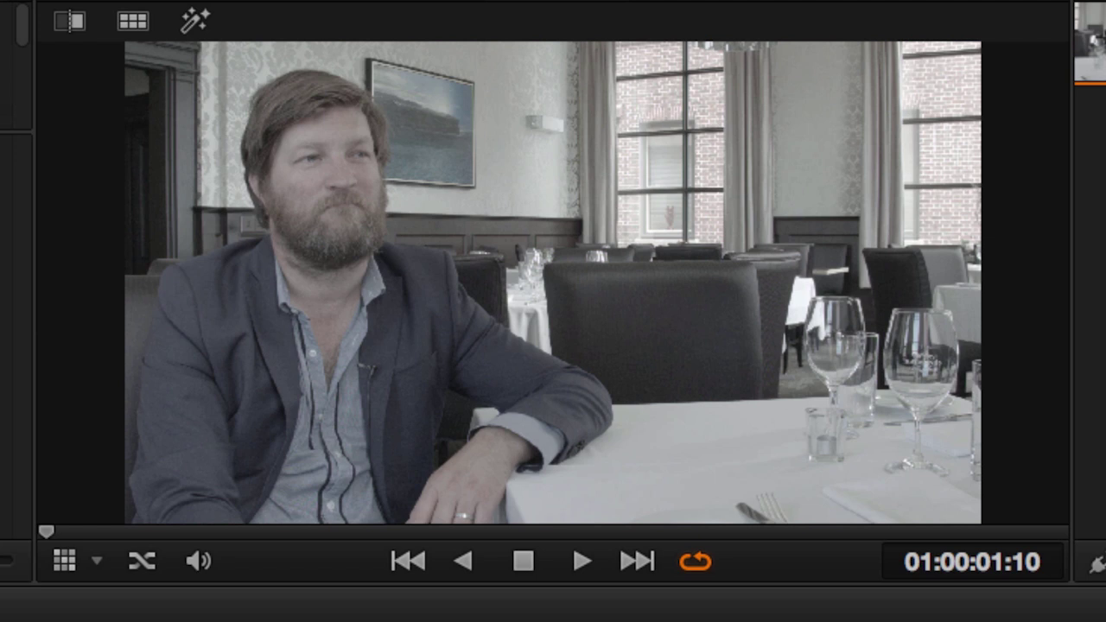
key(Down)
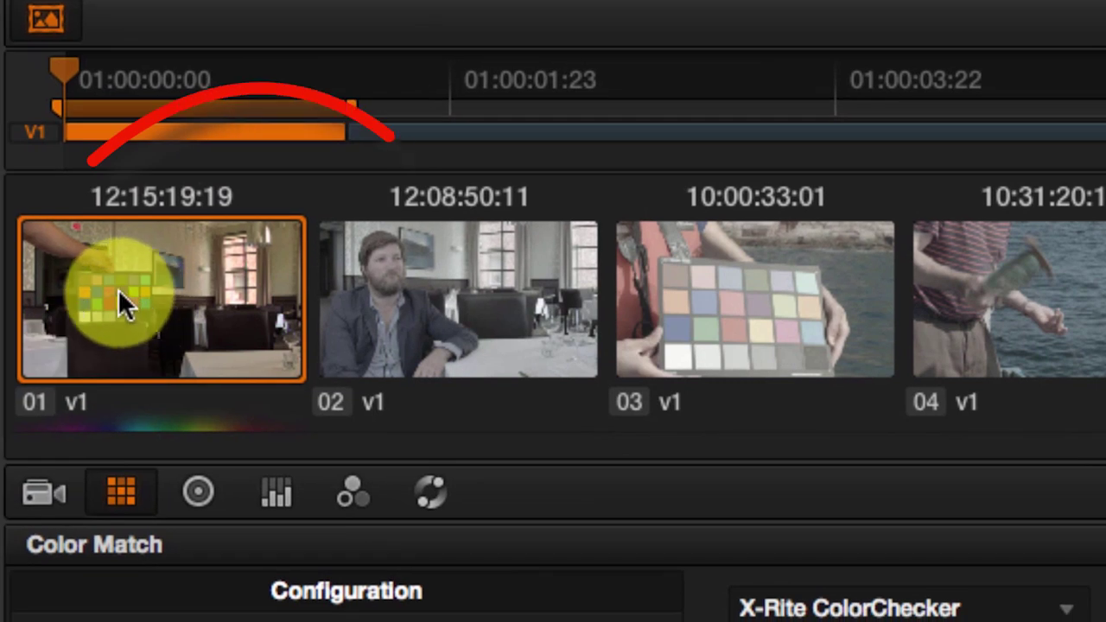
click(477, 313)
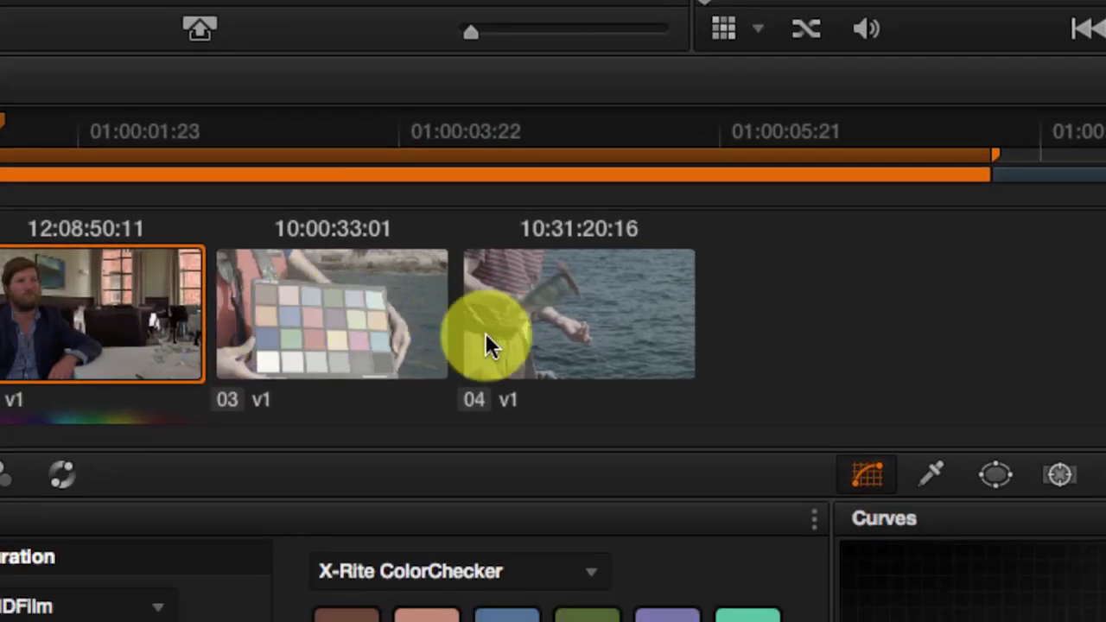
Select the boat chart clip 03 and show the Color Chart overlay
click(558, 314)
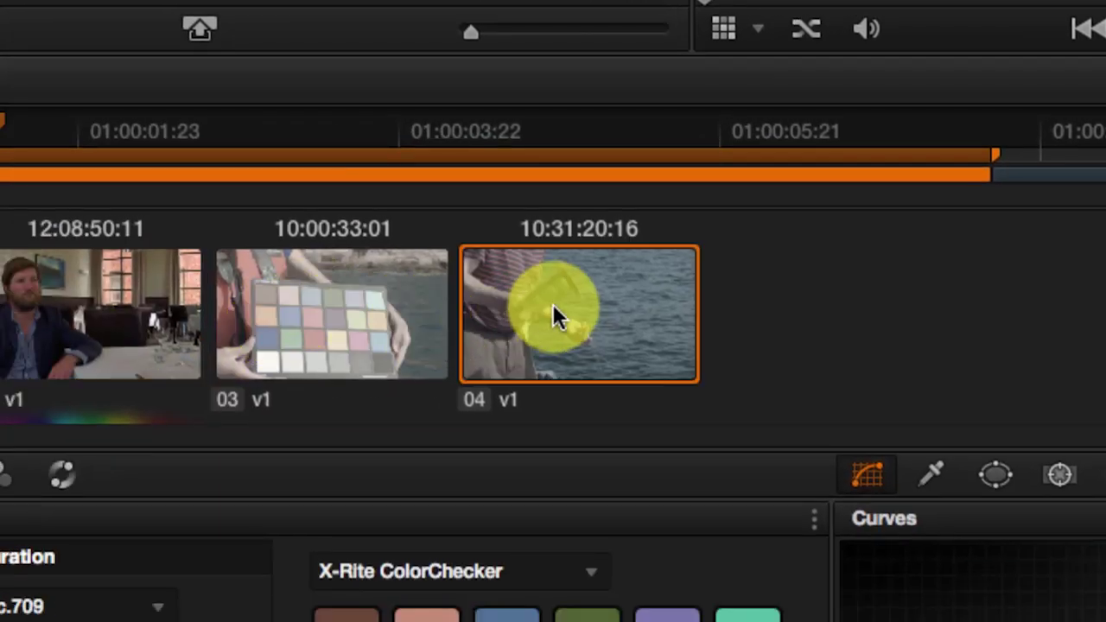
click(357, 314)
click(724, 31)
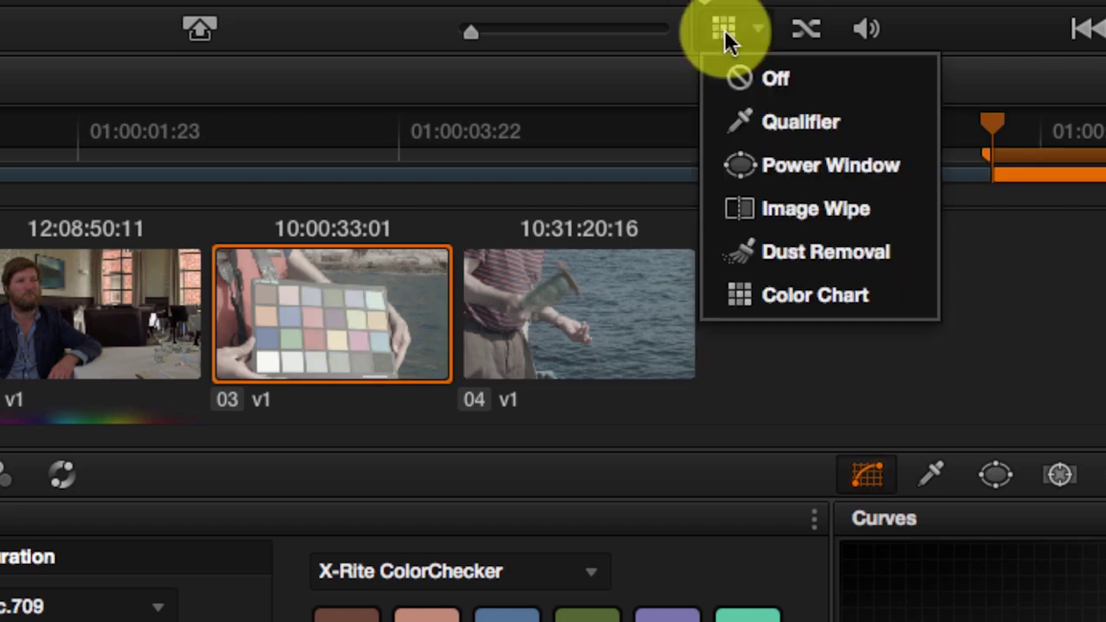
click(795, 293)
Fit the grid corners onto the seaside ColorChecker and set Source Gamma to BMDFilm
drag(383, 425, 271, 533)
drag(748, 425, 784, 525)
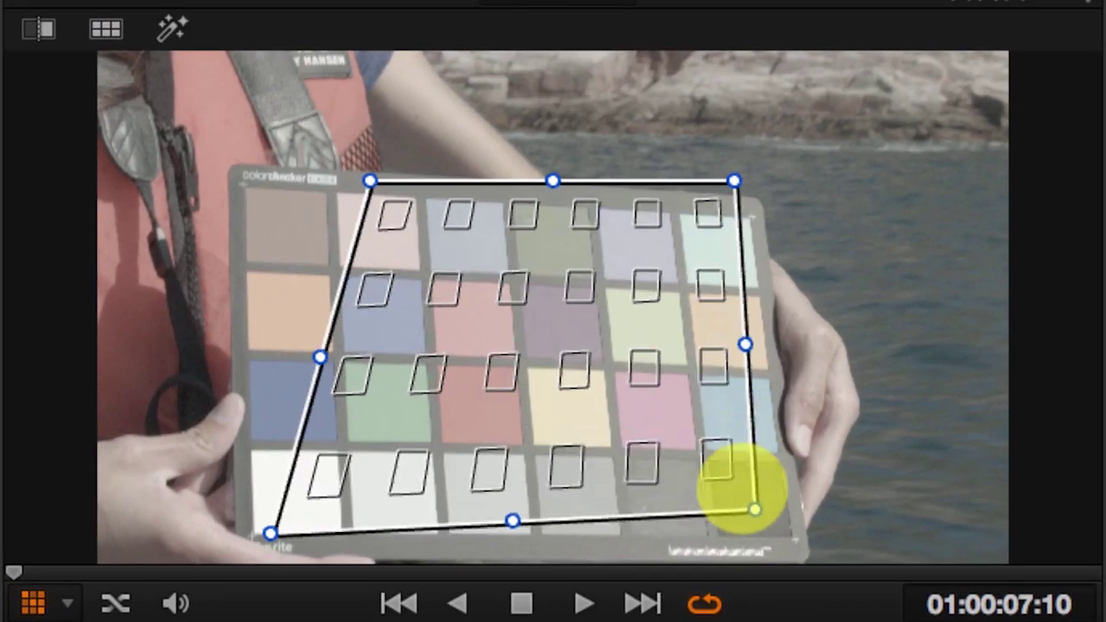
drag(734, 180, 747, 223)
drag(371, 181, 235, 179)
drag(267, 531, 246, 534)
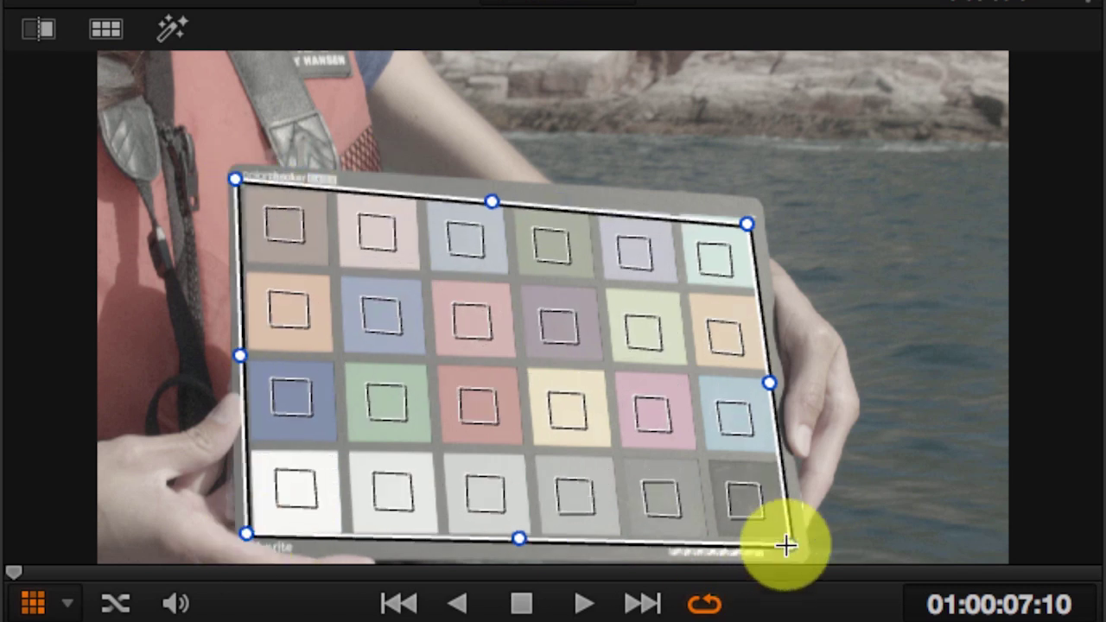
drag(786, 544, 796, 542)
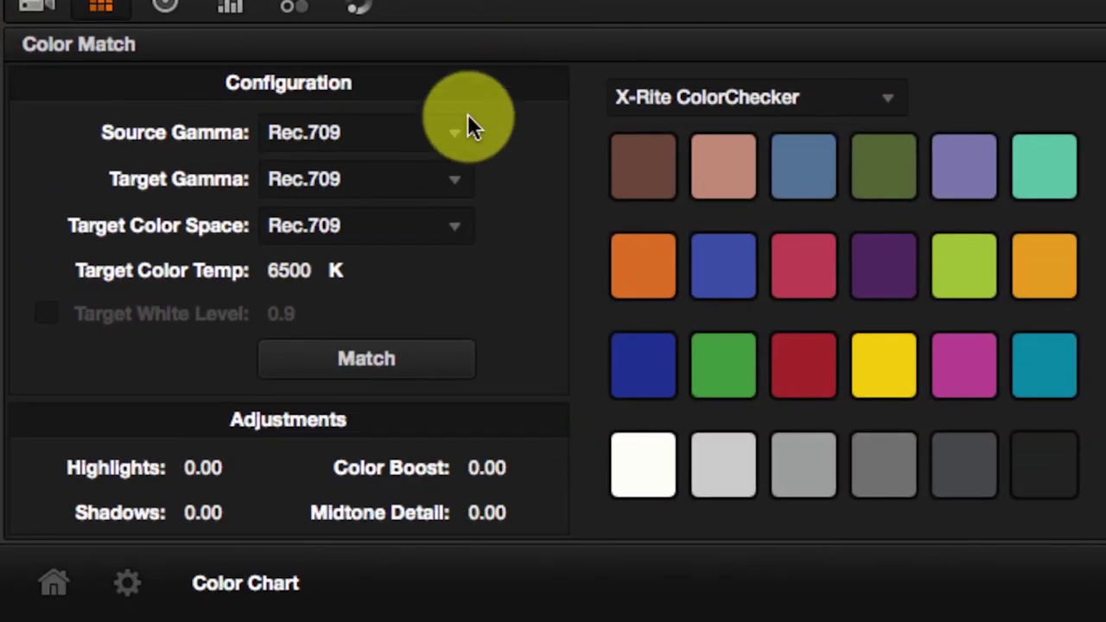
click(430, 132)
click(409, 408)
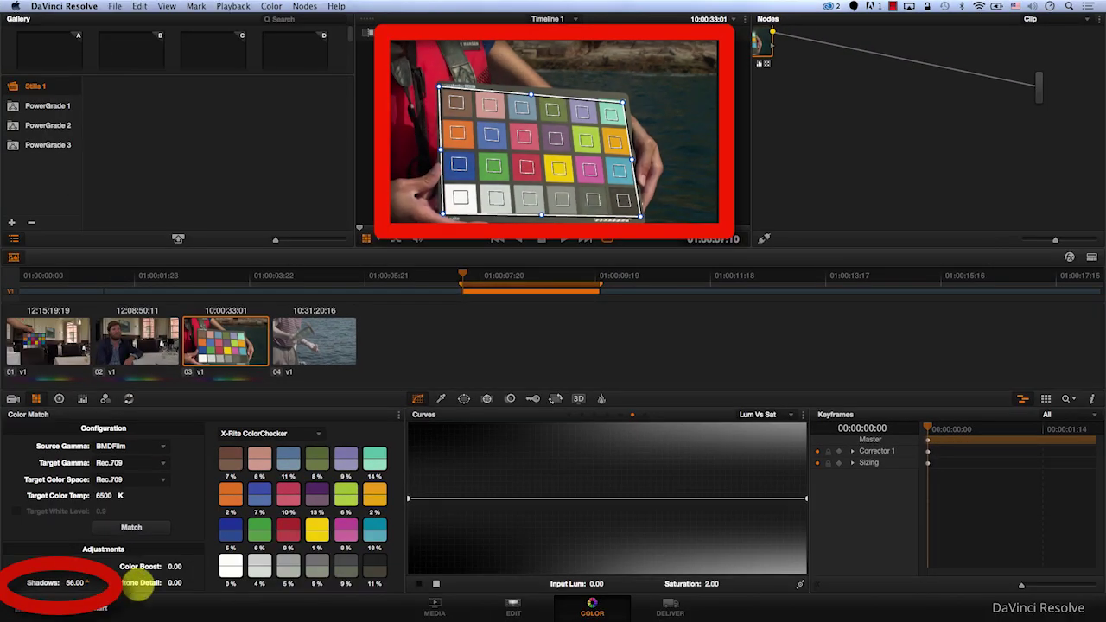
Select boat clip 04, set the viewer overlay to Off, then switch to Chrome
click(317, 346)
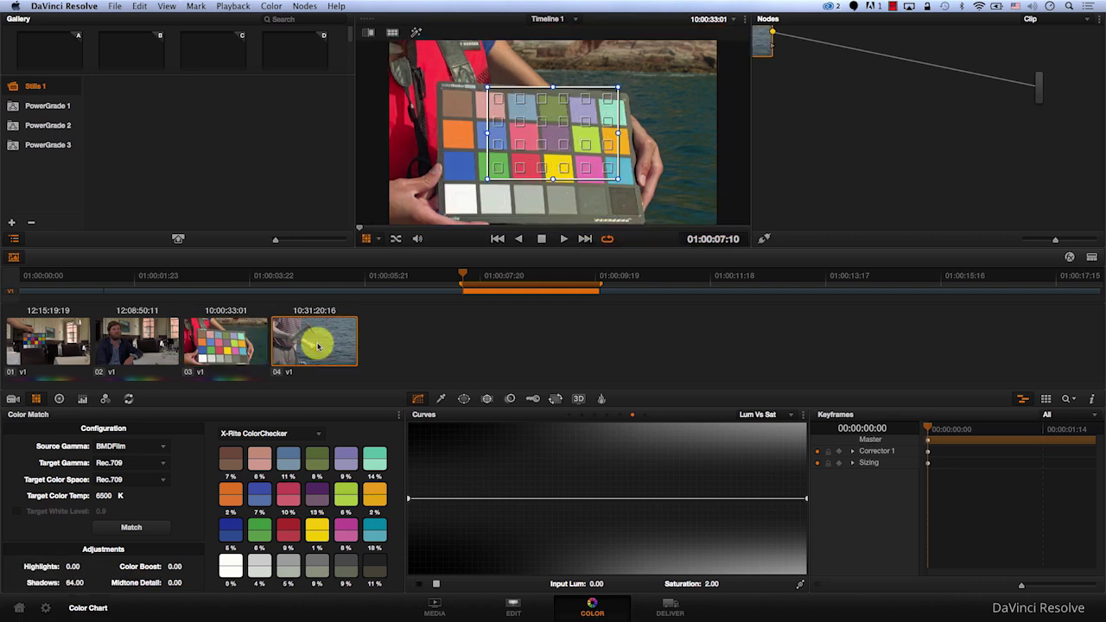
click(369, 240)
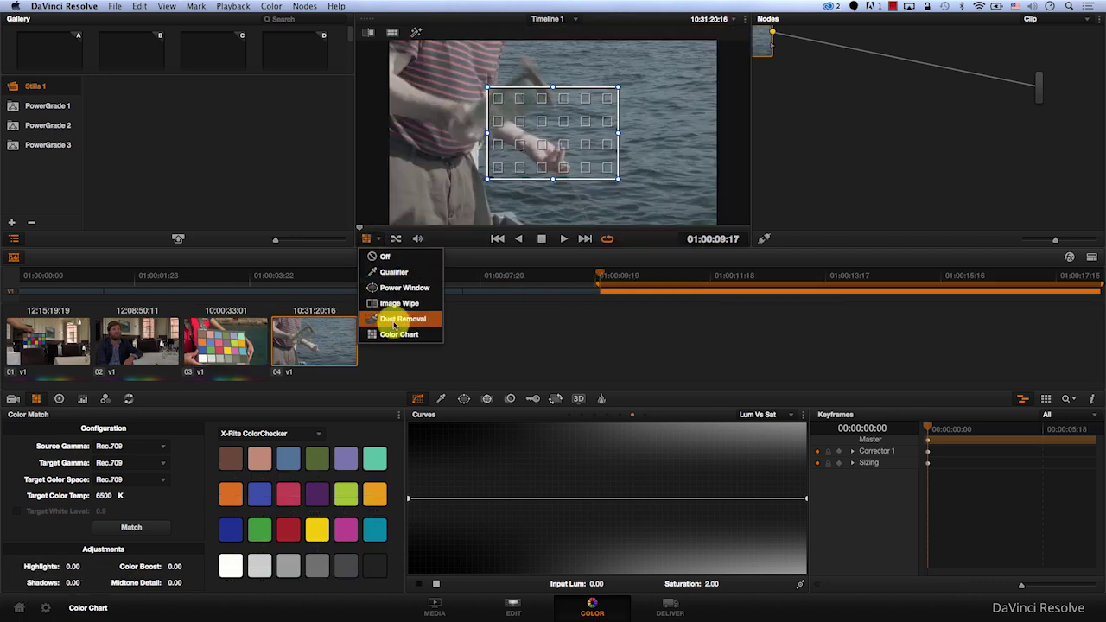
click(389, 257)
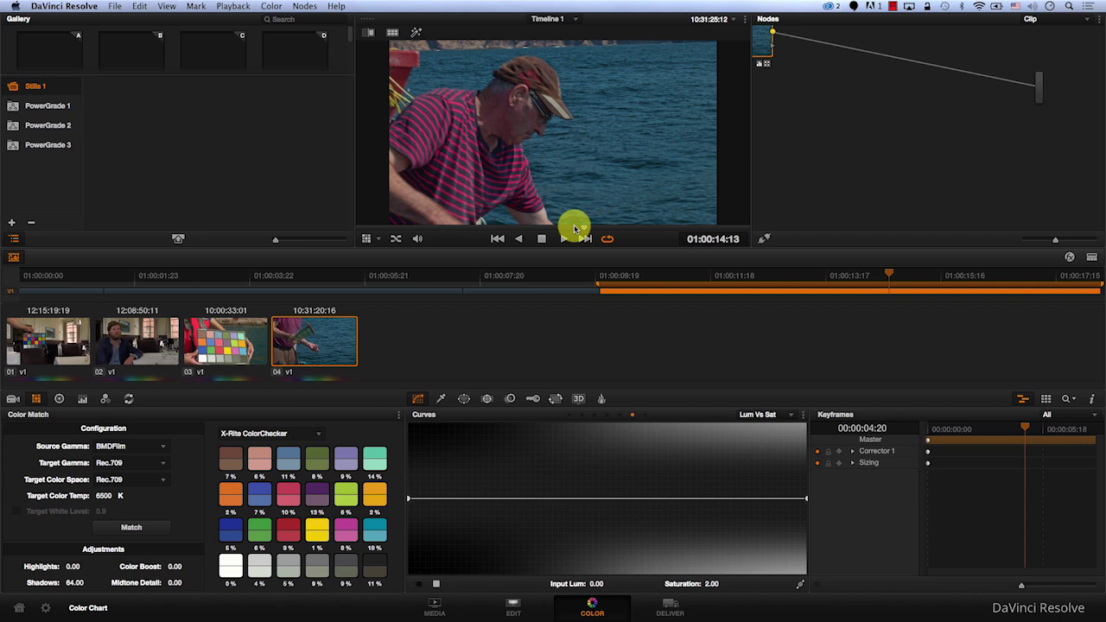
key(super+Tab)
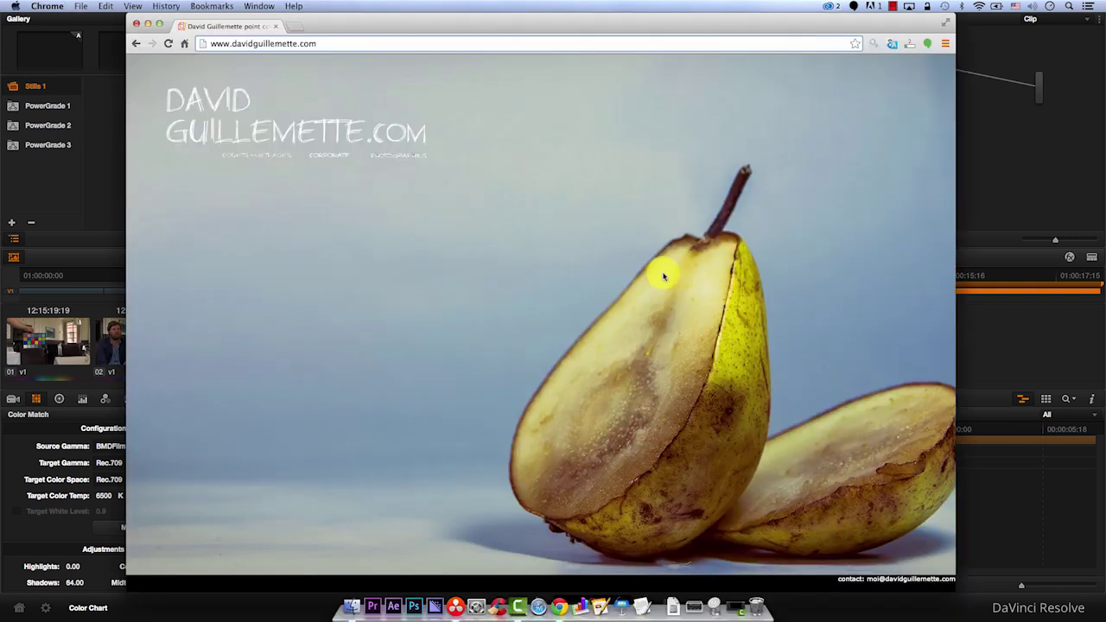